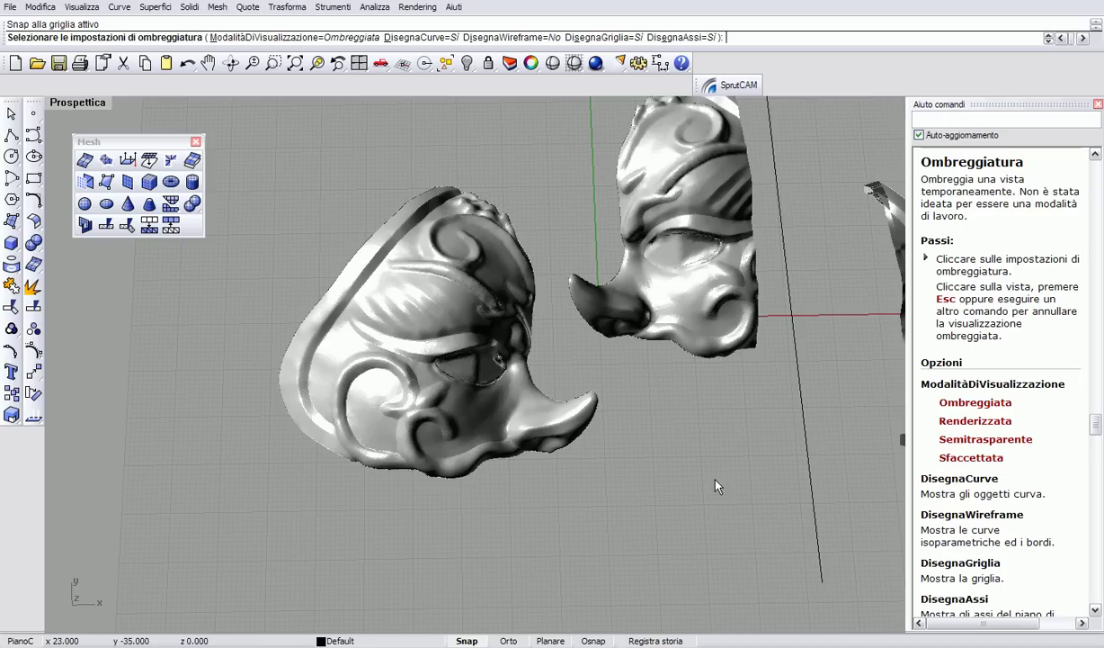
Step: Pan the perspective view to shift the shaded masks left and down
click(208, 63)
drag(785, 263, 674, 325)
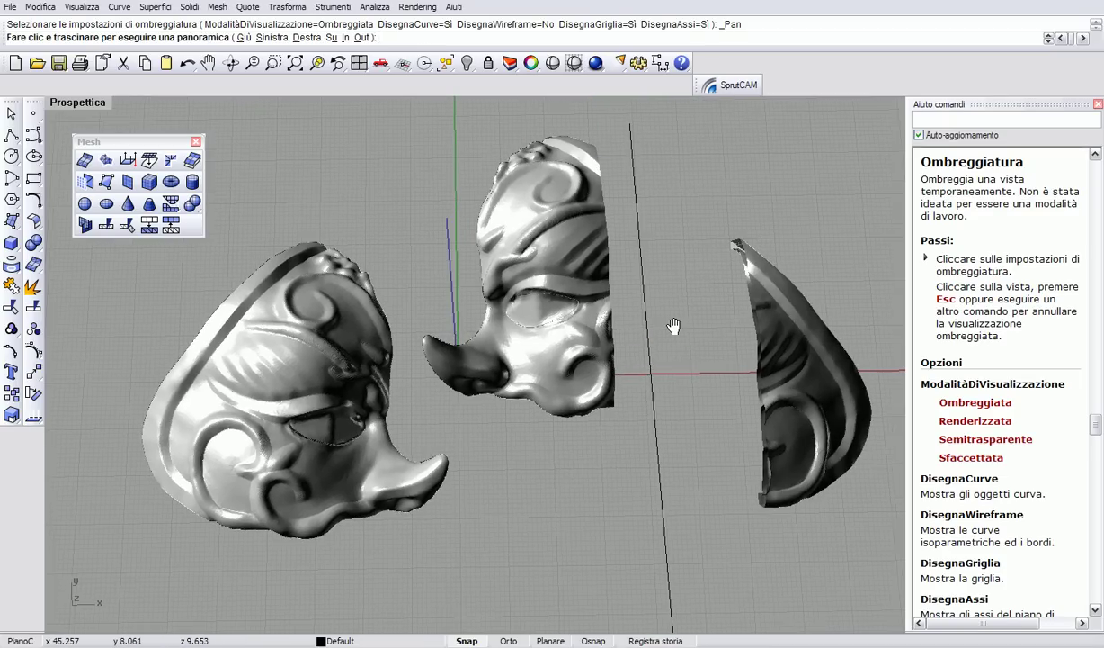
key(Return)
Step: Orbit around the shaded mask pieces from several angles, then end the temporary shading
right_drag(663, 329, 584, 378)
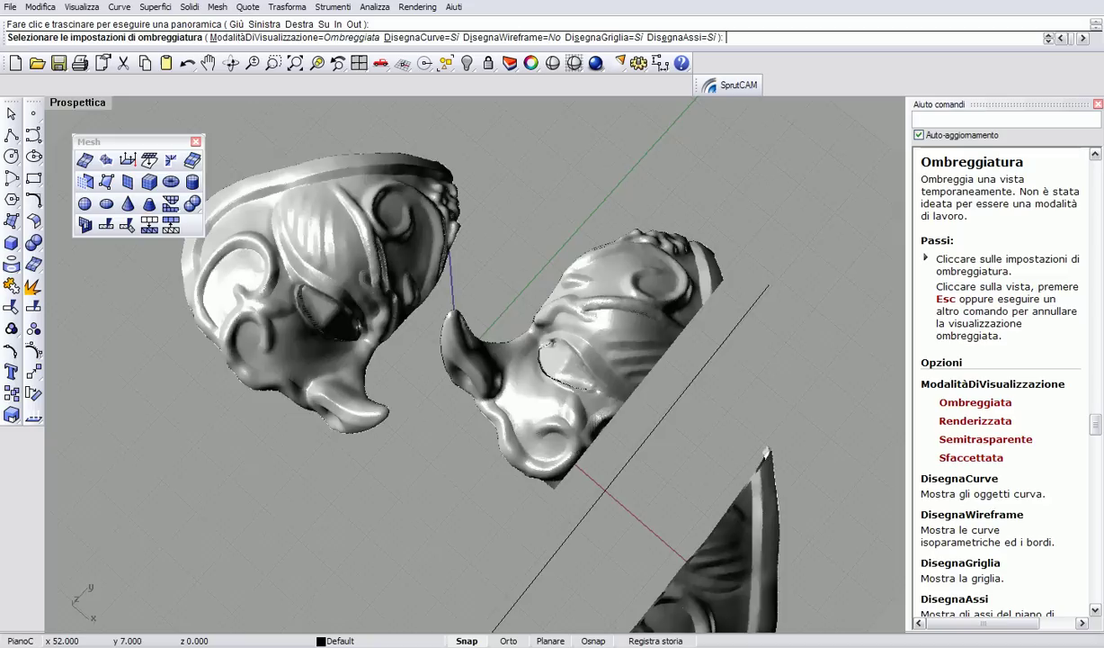
mouse_move(566, 241)
right_down()
mouse_move(755, 360)
mouse_move(656, 442)
right_up()
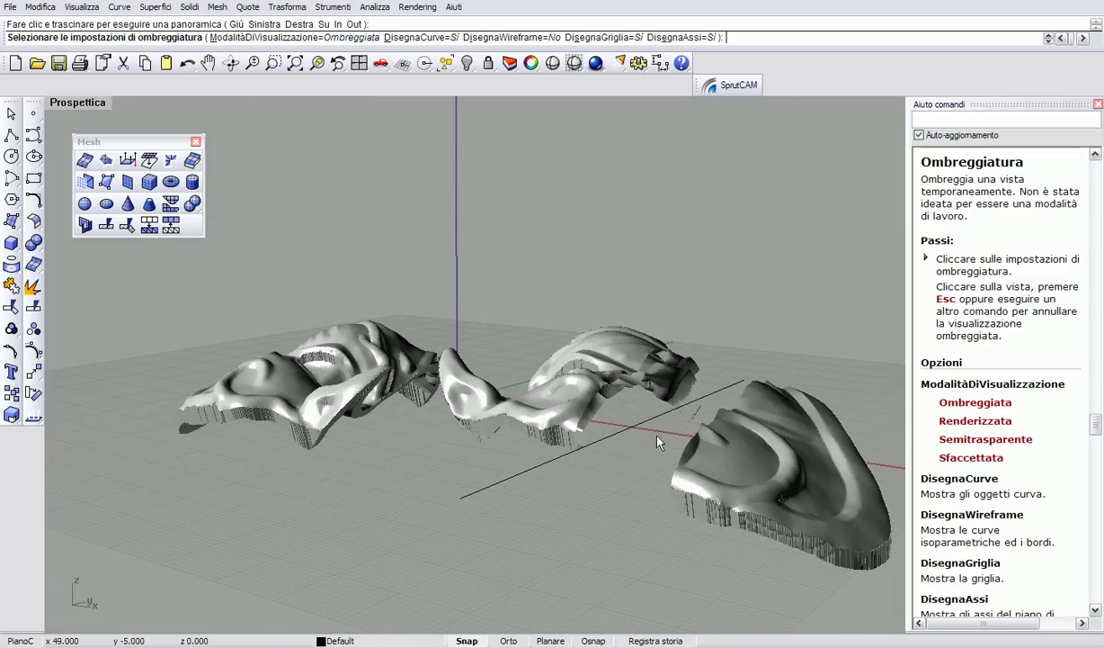
mouse_move(450, 329)
right_down()
mouse_move(582, 435)
mouse_move(630, 415)
right_up()
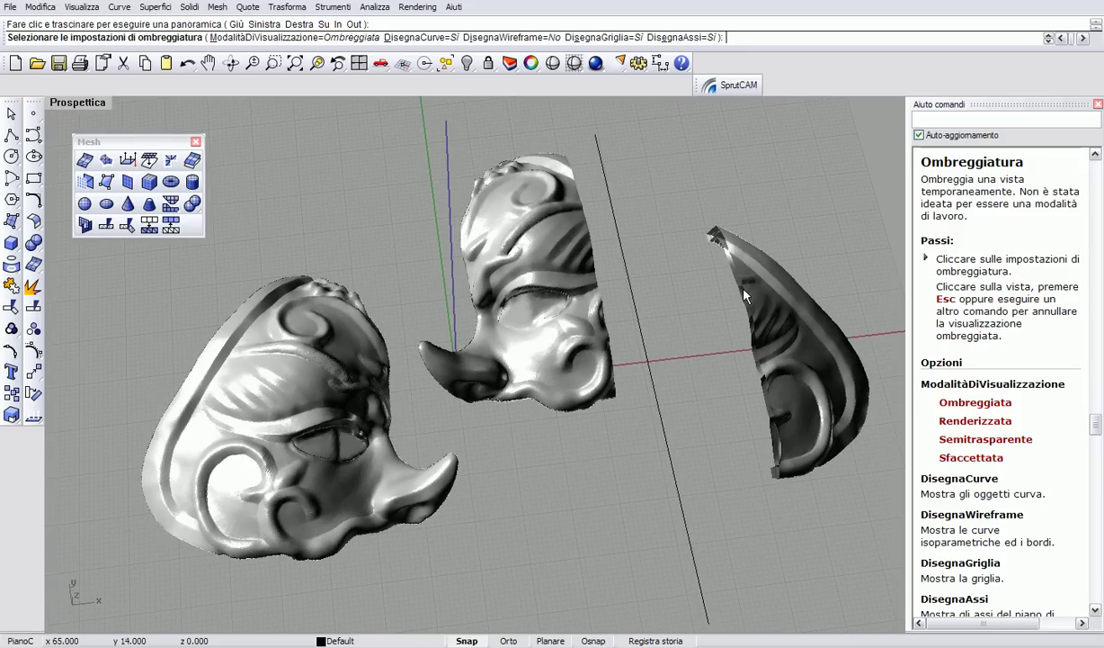
mouse_move(688, 396)
right_down()
mouse_move(393, 295)
mouse_move(417, 290)
mouse_move(368, 309)
mouse_move(369, 289)
right_up()
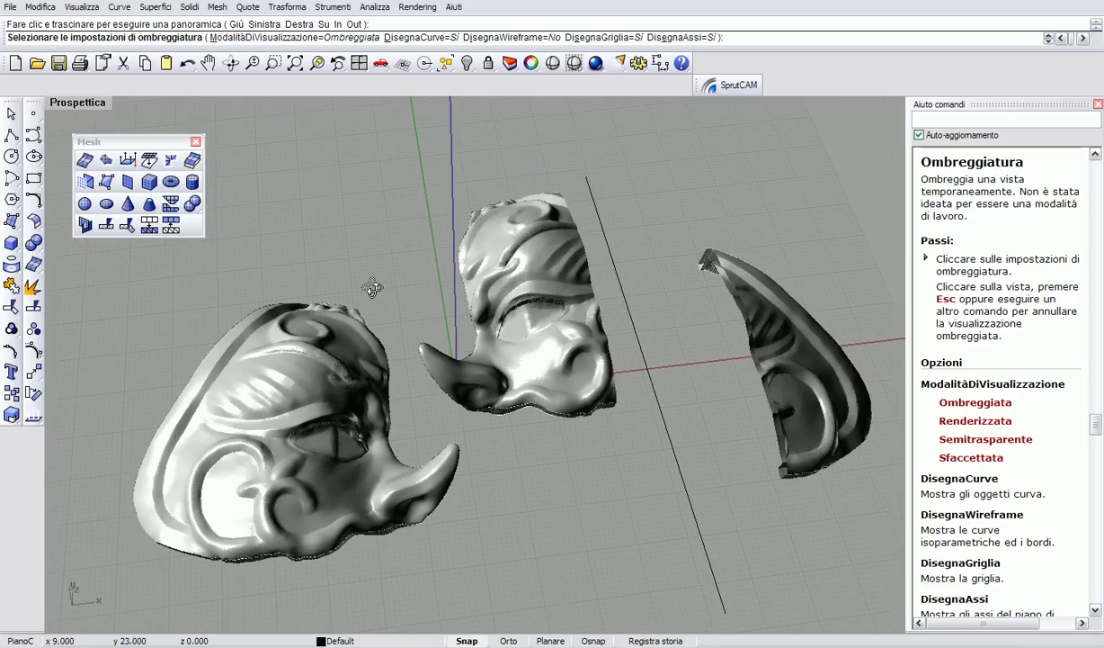
click(642, 354)
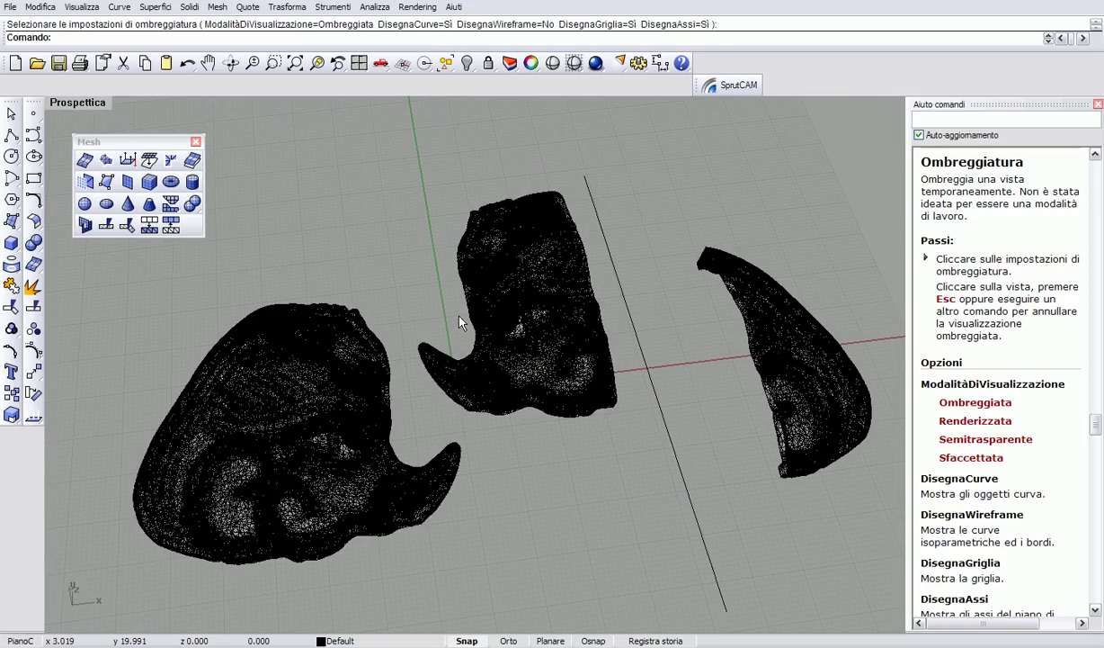
Step: Zoom in and pan to centre the left mask, then close the floating Mesh toolbar
scroll(459, 323, up, 3)
scroll(459, 323, up, 2)
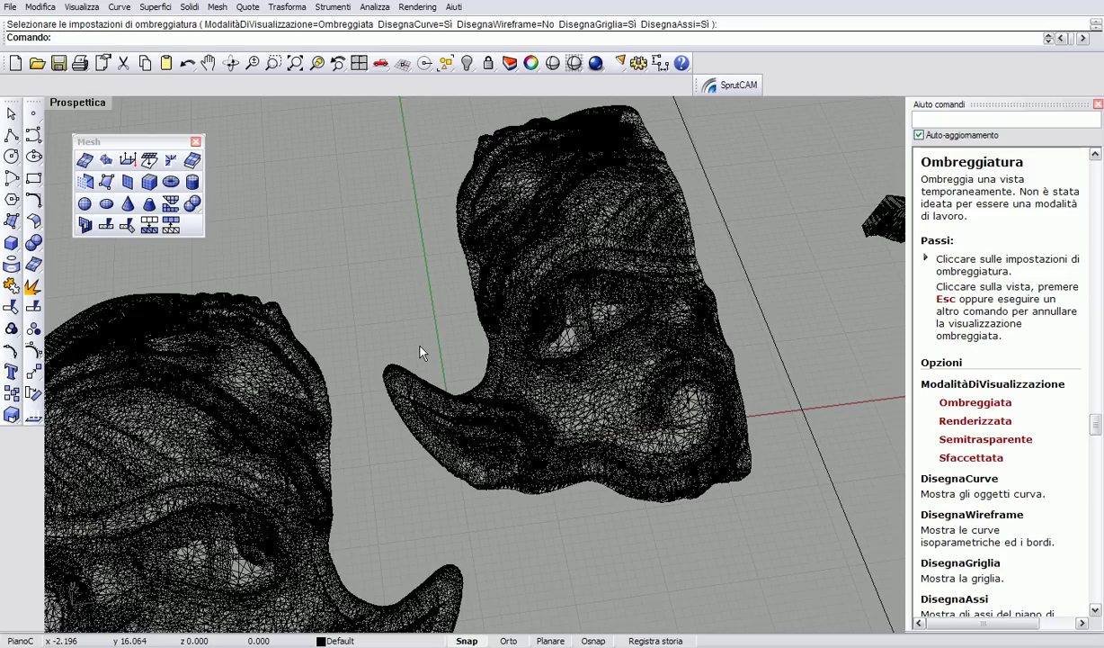
click(208, 62)
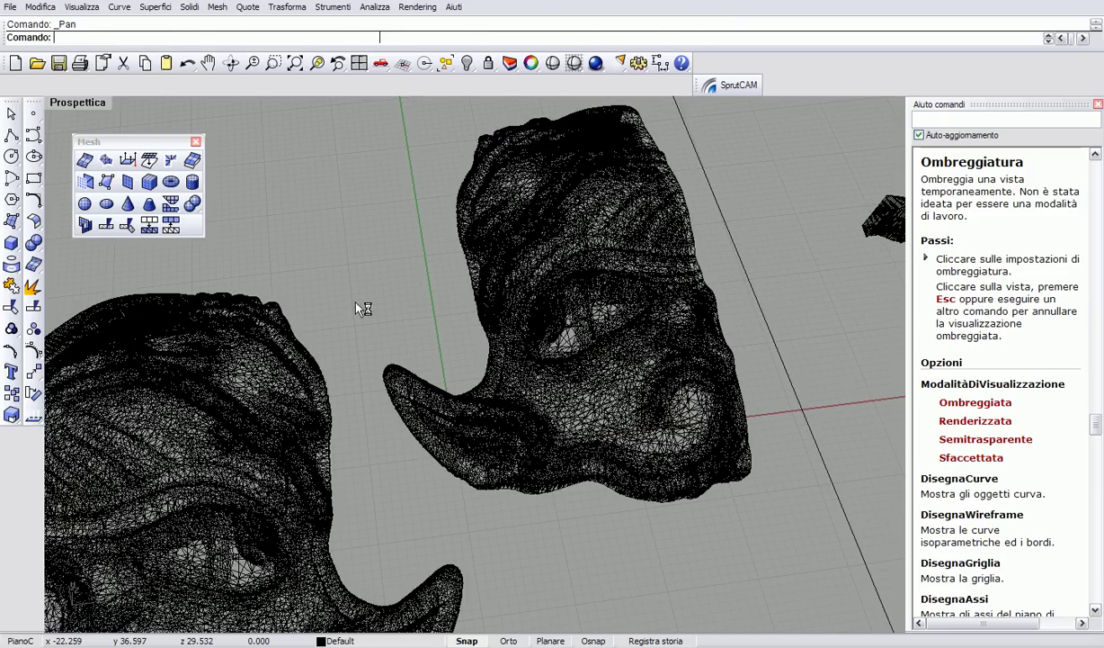
drag(335, 331, 687, 155)
key(Return)
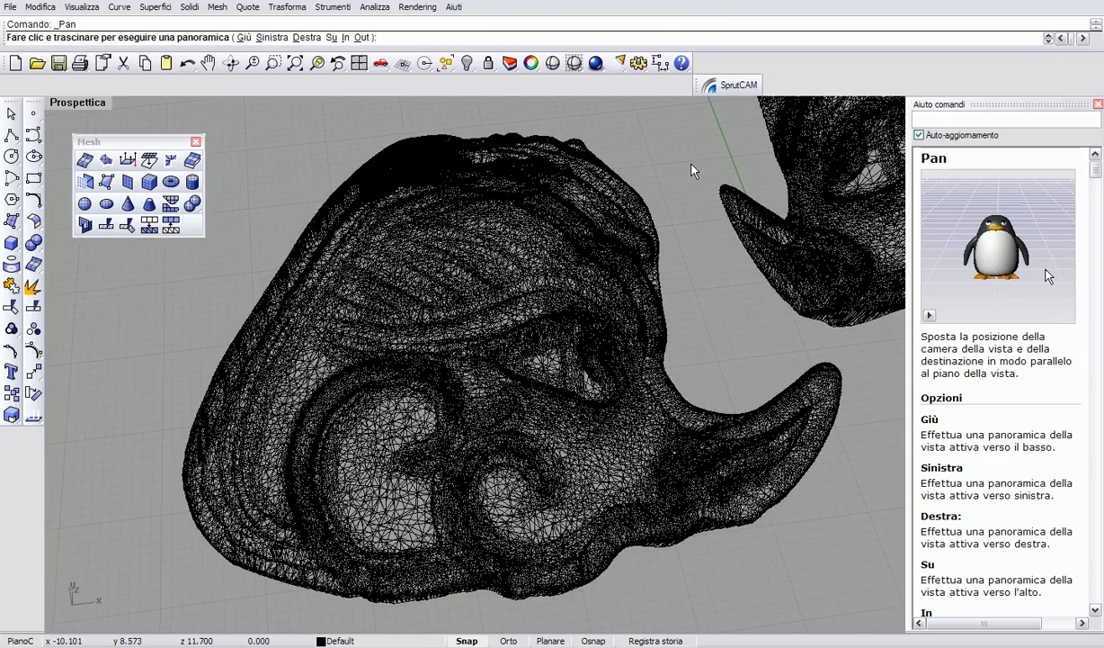
drag(555, 265, 546, 317)
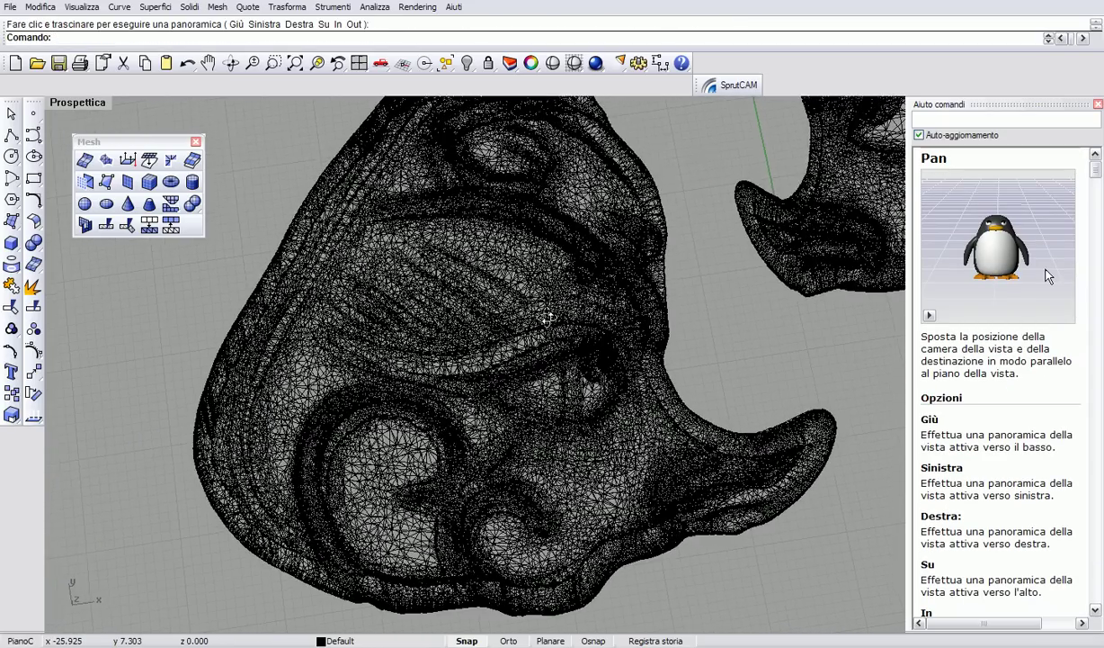
click(195, 141)
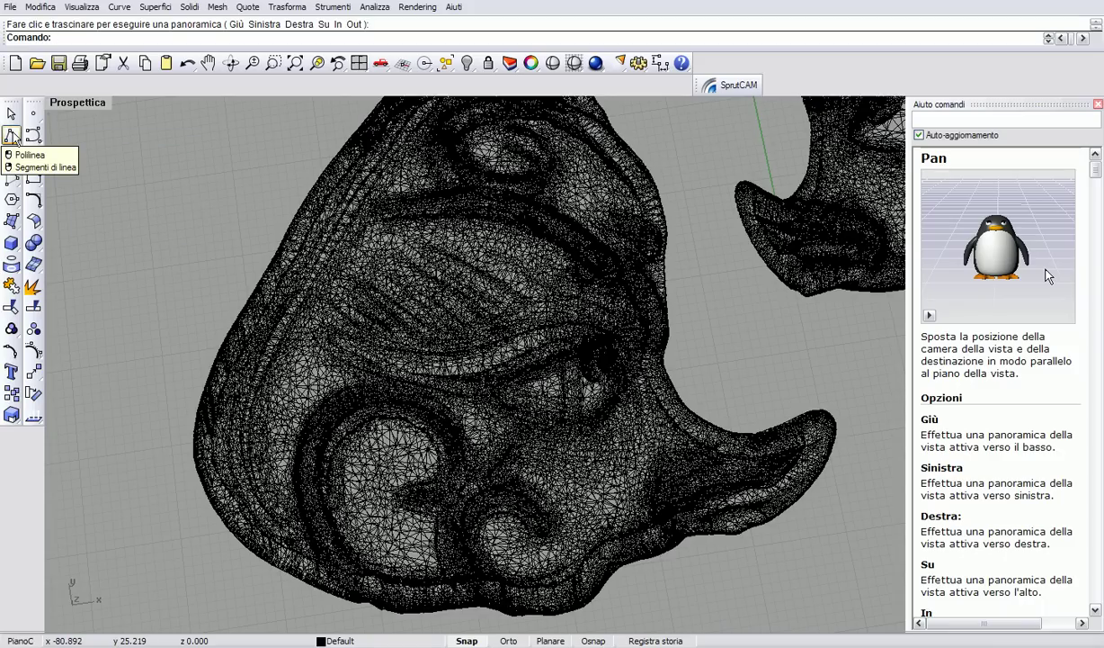
Step: Tear off and close the Lines toolbar, then pick the control-point Curve tool from the Curve flyout
click(16, 138)
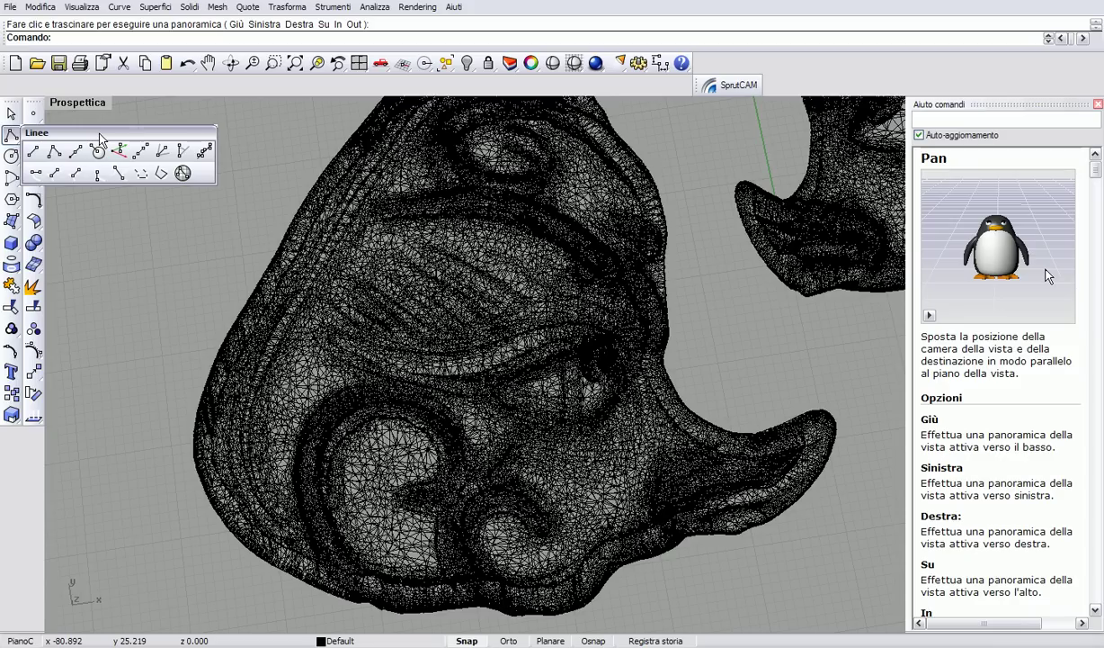
mouse_move(88, 131)
mouse_down()
mouse_move(99, 145)
mouse_move(122, 139)
mouse_up()
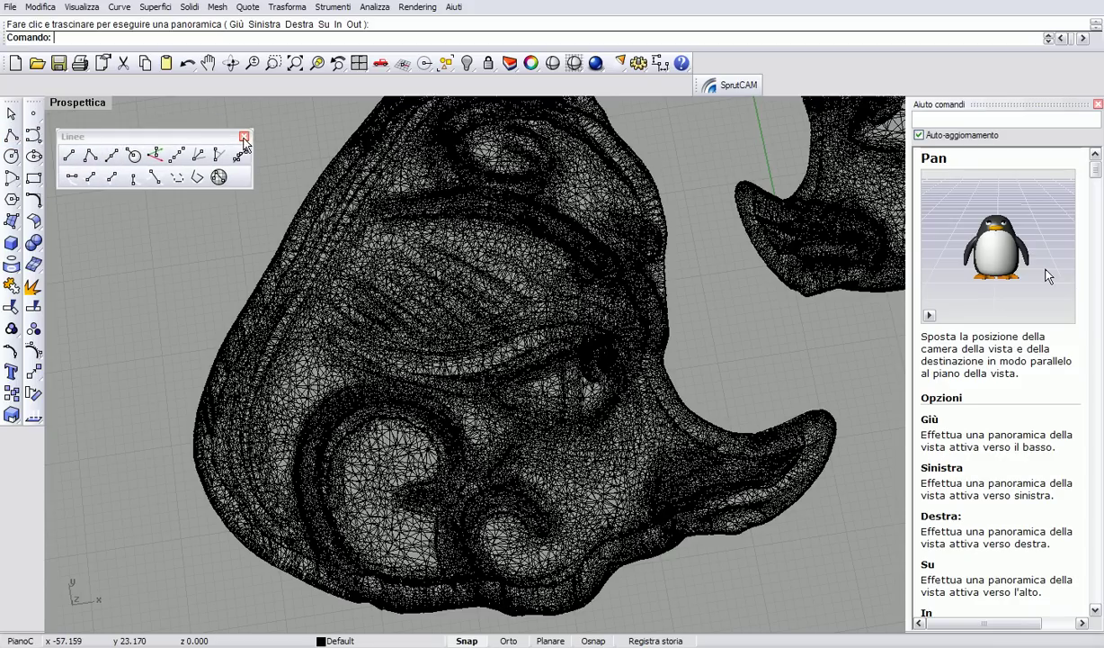
click(244, 140)
click(34, 134)
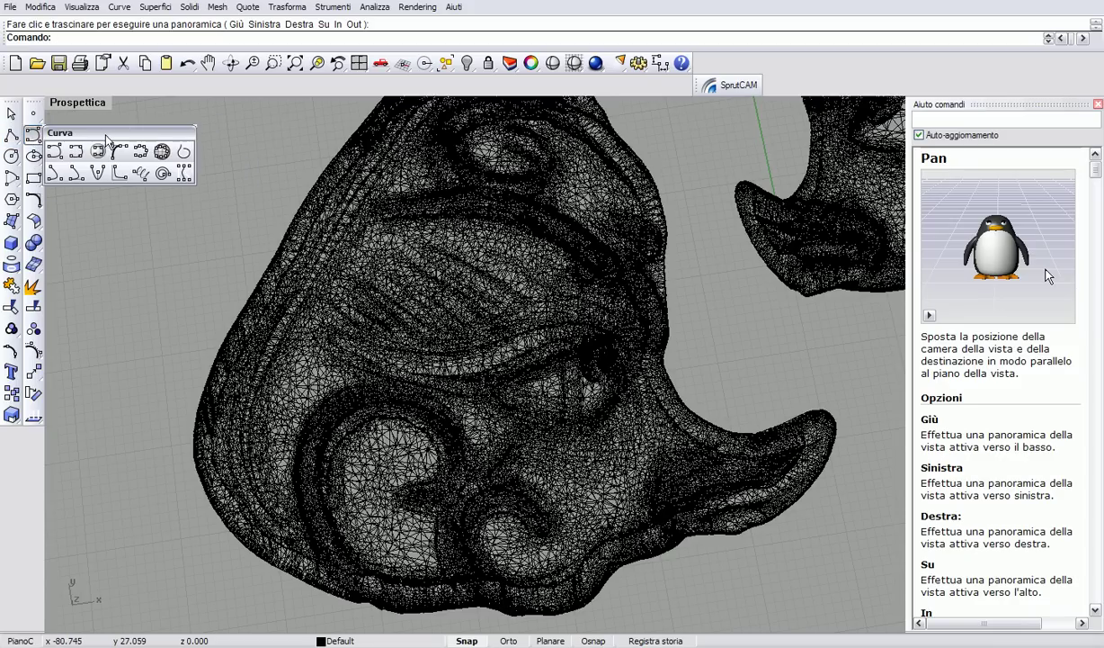
click(55, 153)
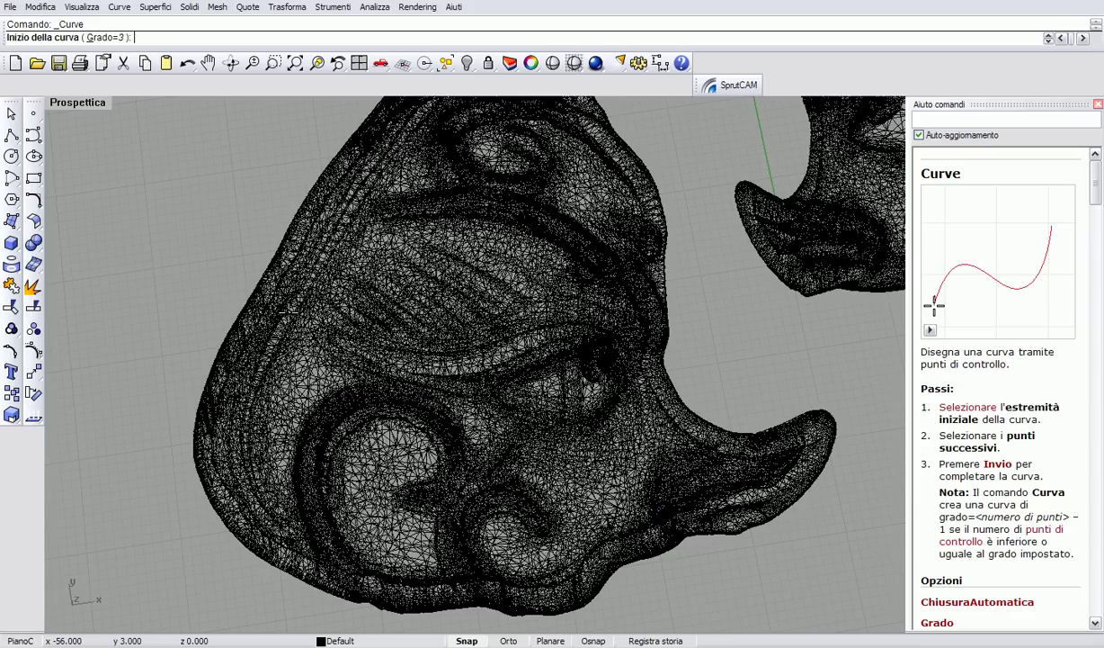
Step: Draw a six-point control-point curve crossing the left mask edge to edge, then zoom out
click(199, 270)
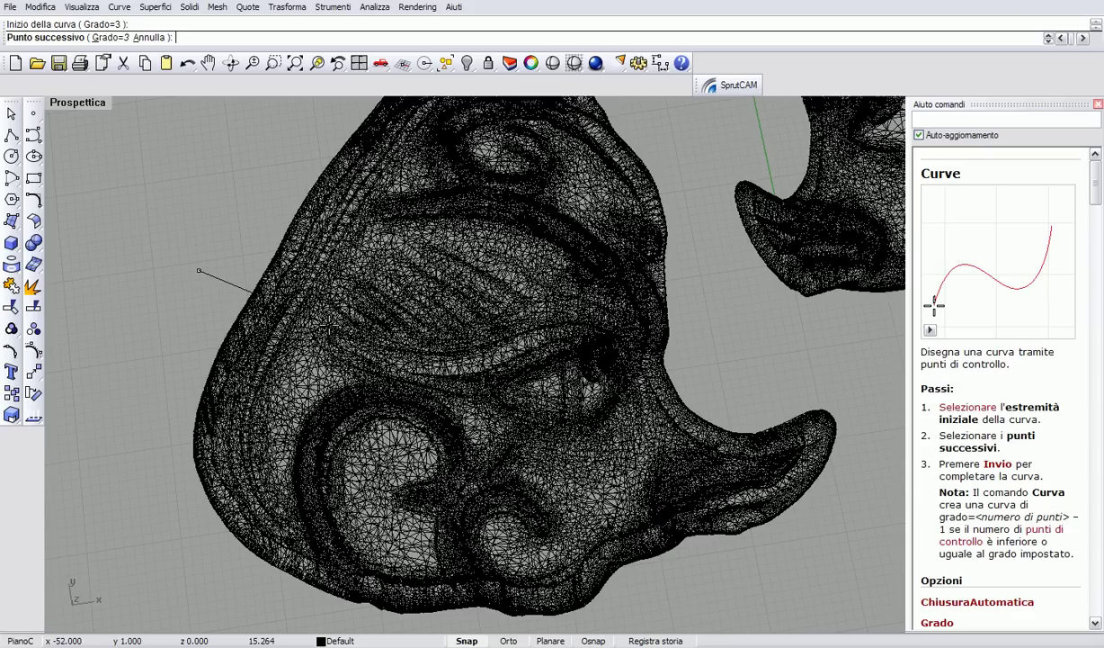
click(322, 321)
click(368, 329)
click(417, 344)
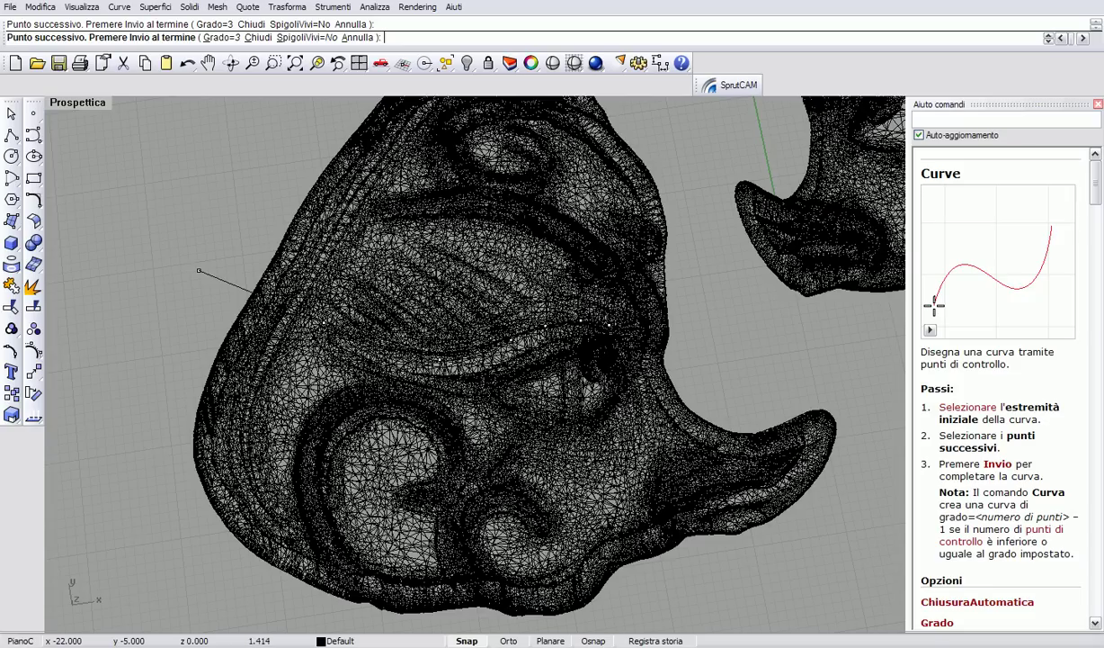
click(622, 347)
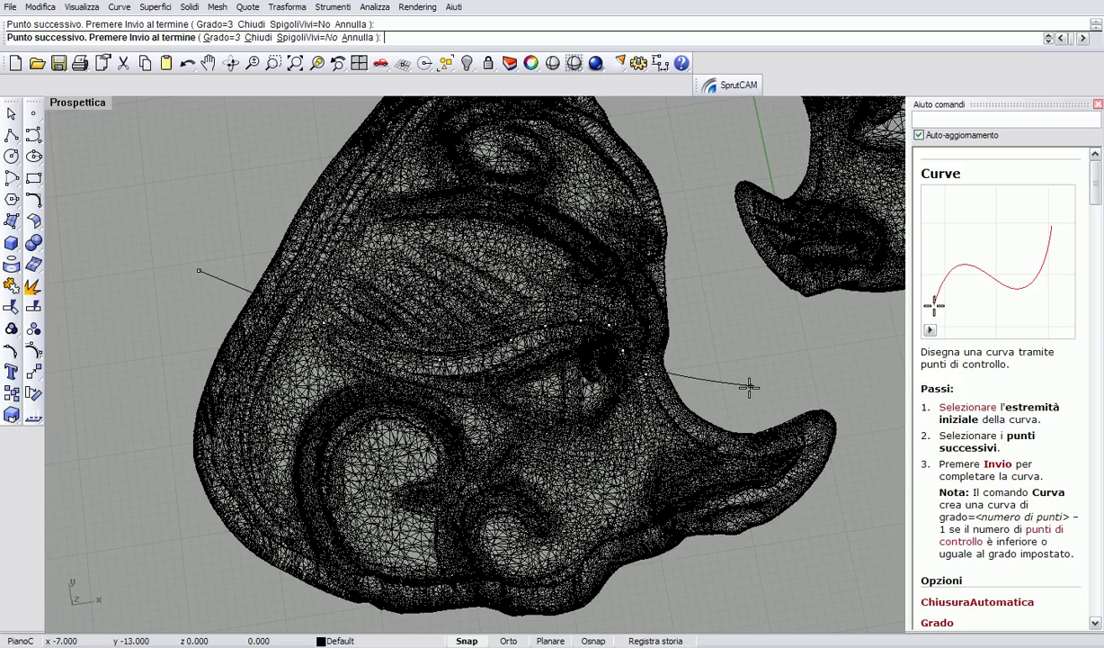
click(749, 387)
key(Return)
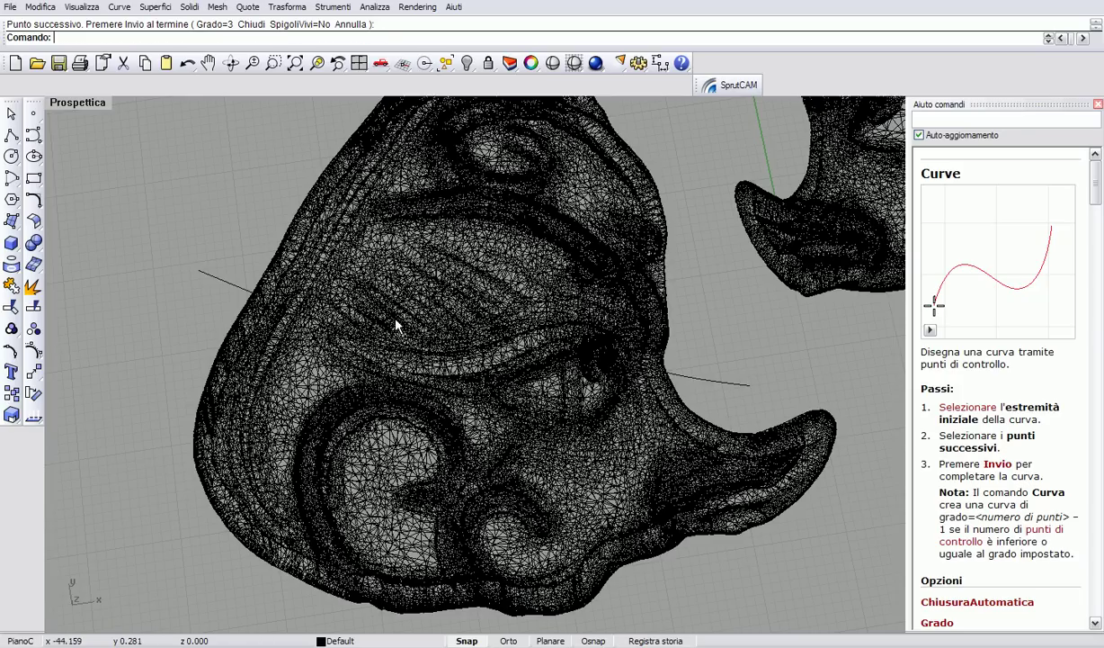
scroll(382, 329, down, 1)
scroll(395, 337, down, 1)
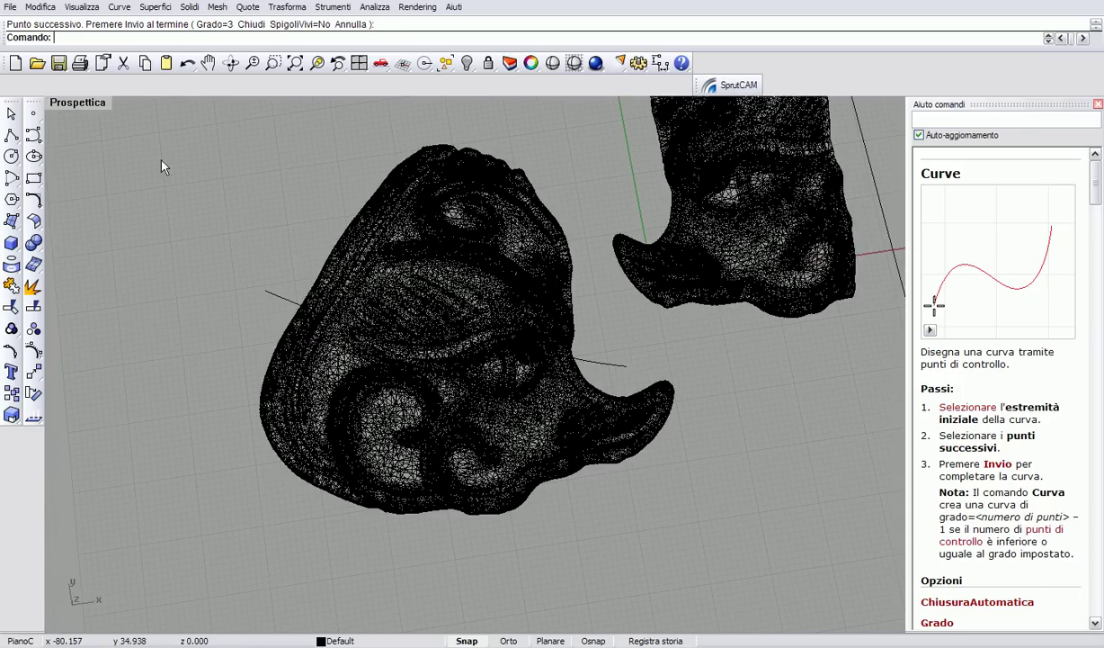
Step: Run MeshSplit with the left mask as the mesh to split and the drawn curve as cutter
click(33, 264)
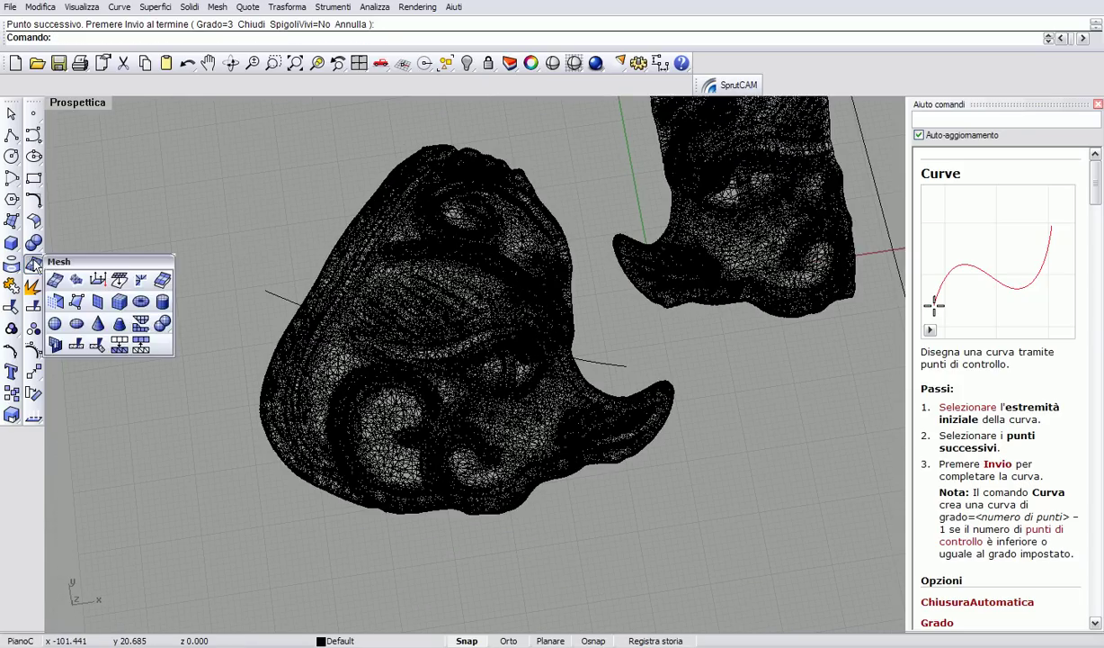
drag(128, 263, 168, 234)
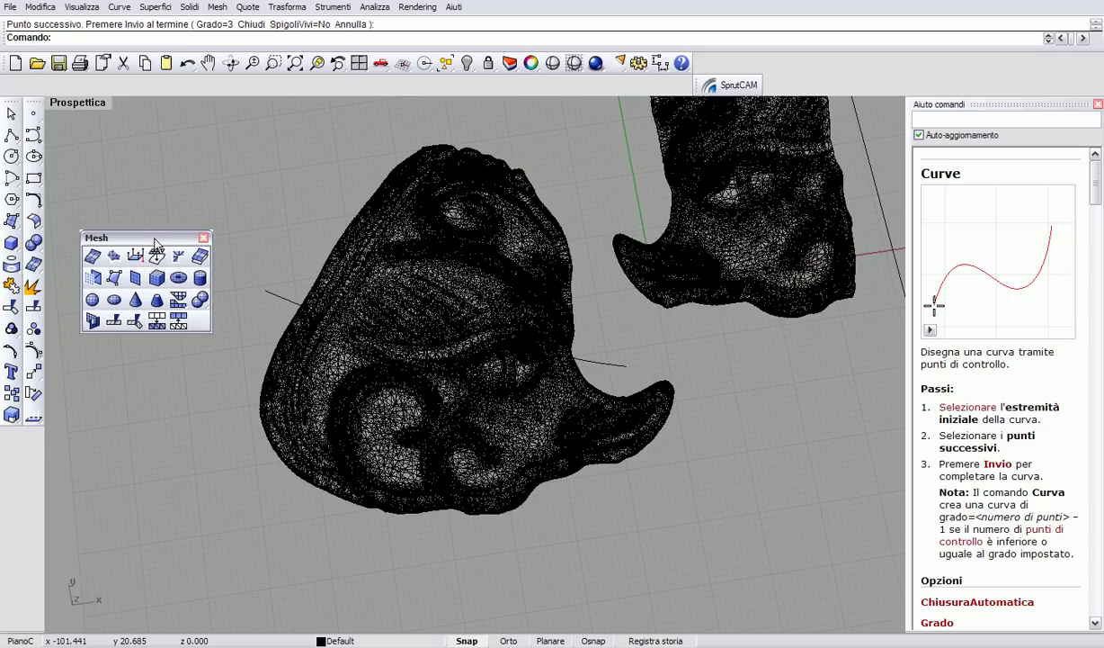
click(123, 316)
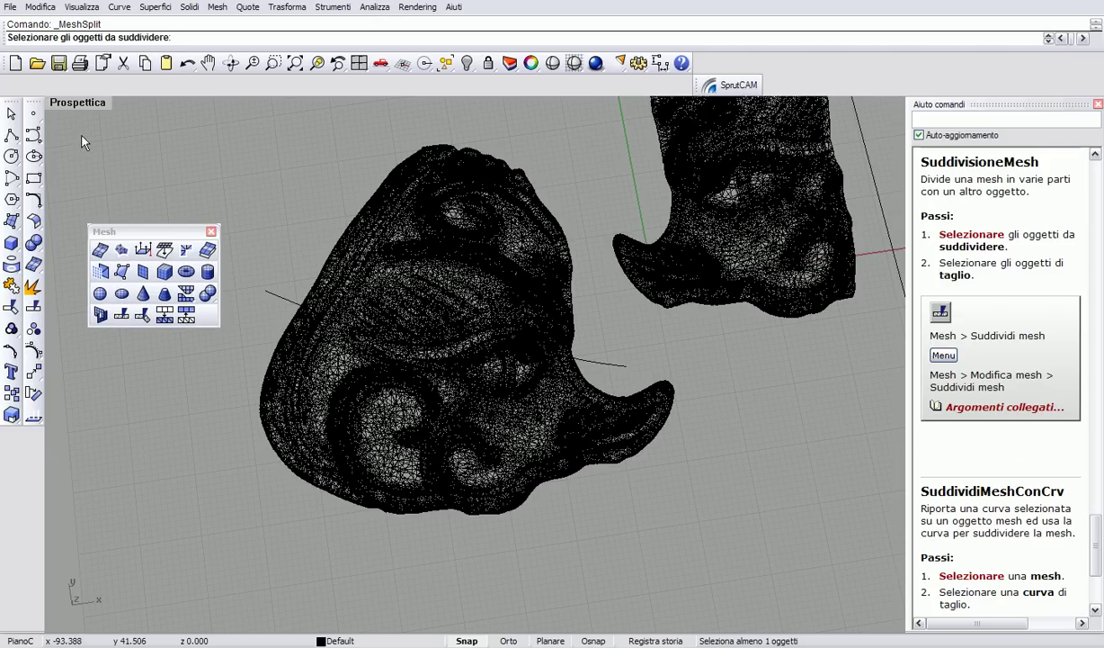
click(396, 212)
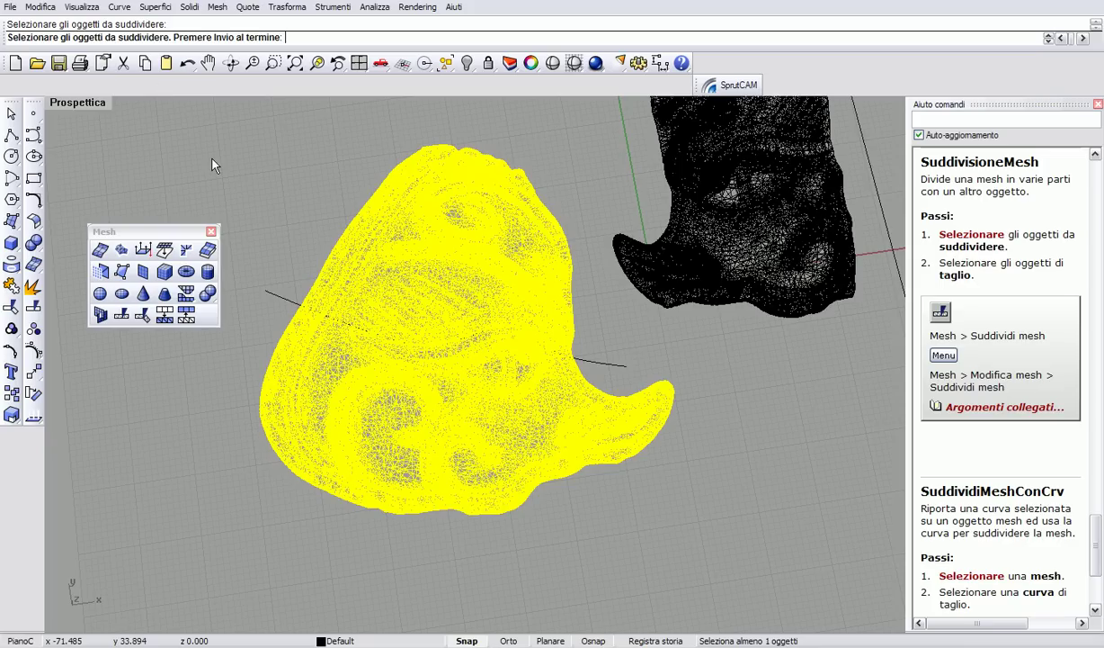
key(Return)
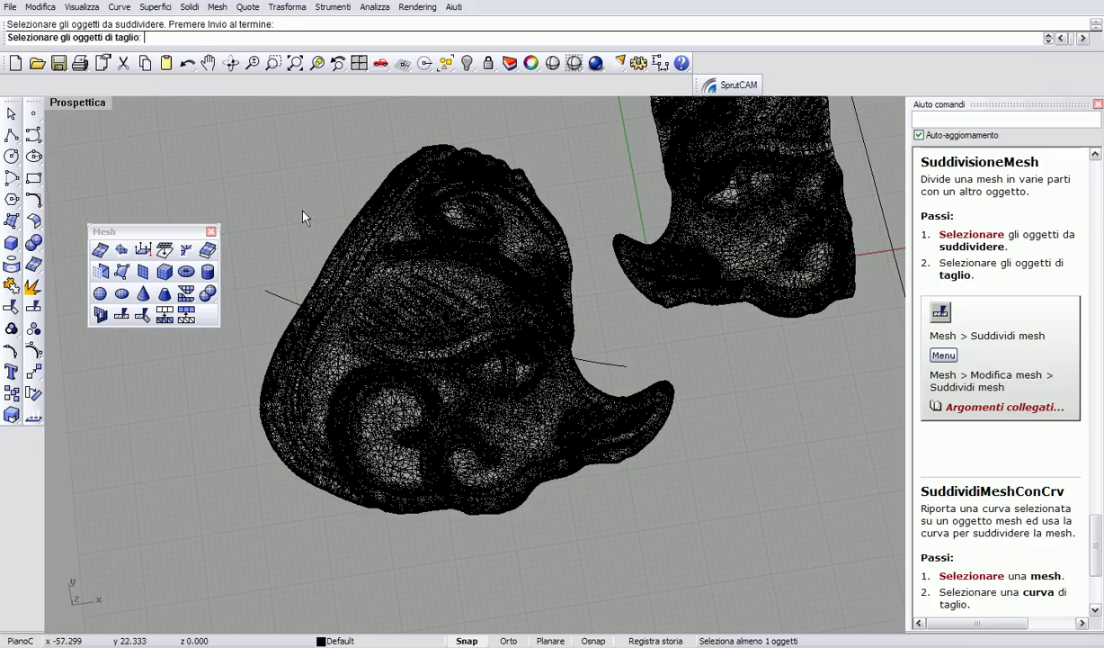
click(274, 296)
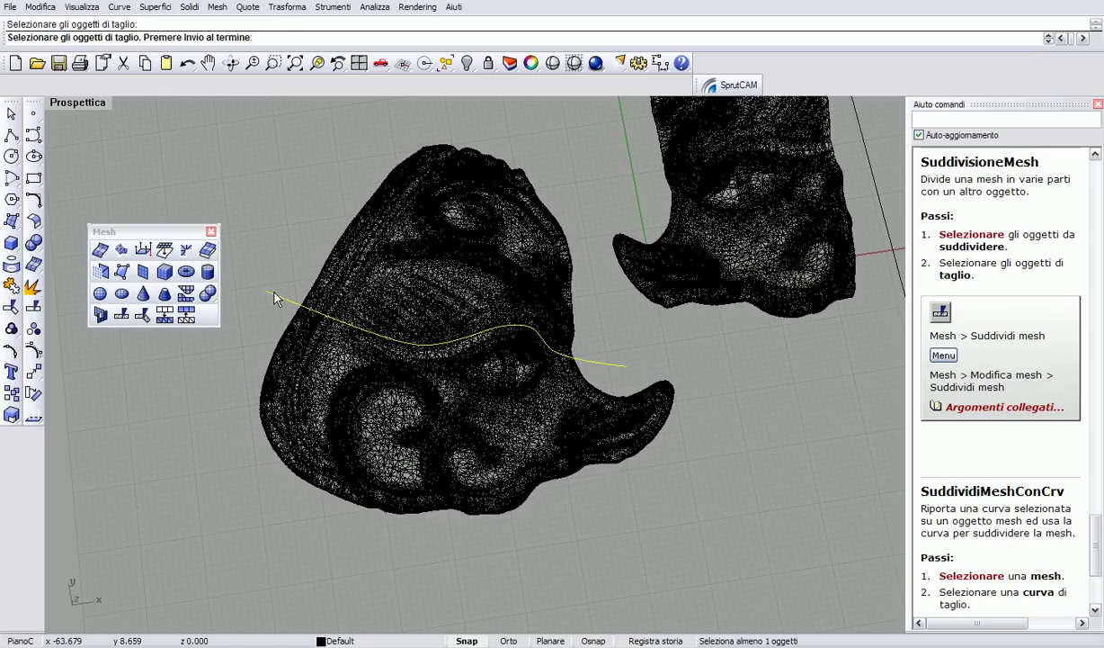
Step: Confirm the cutting curve so MeshSplit divides the left mask into two pieces
key(Return)
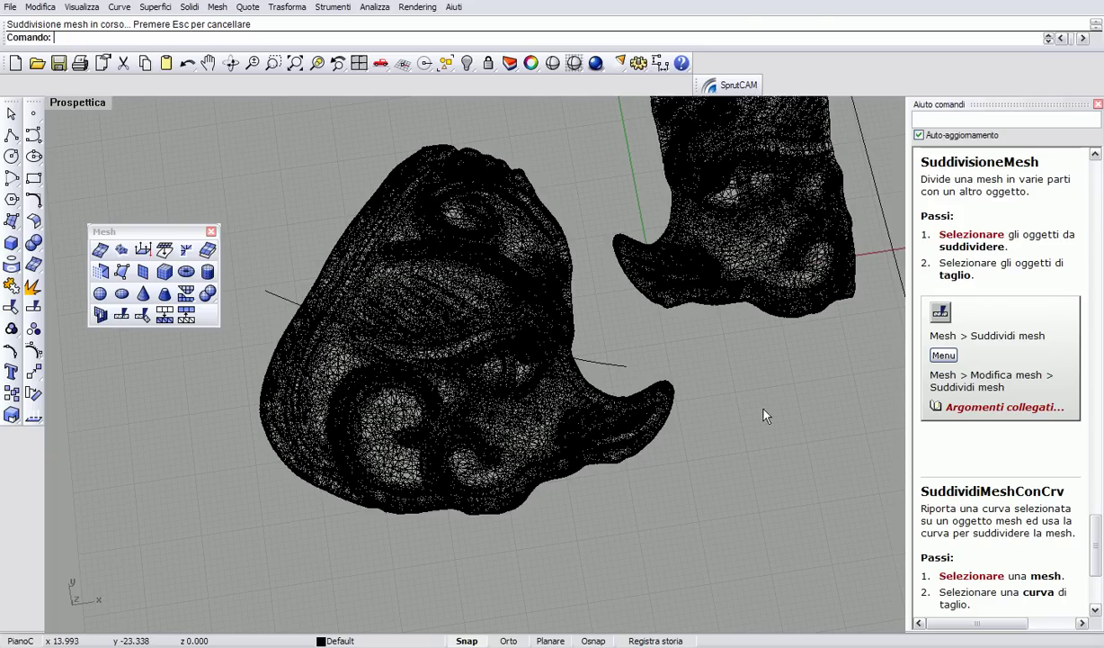
Step: Move the upper mask piece up and the lower piece down, then shade the view
click(524, 268)
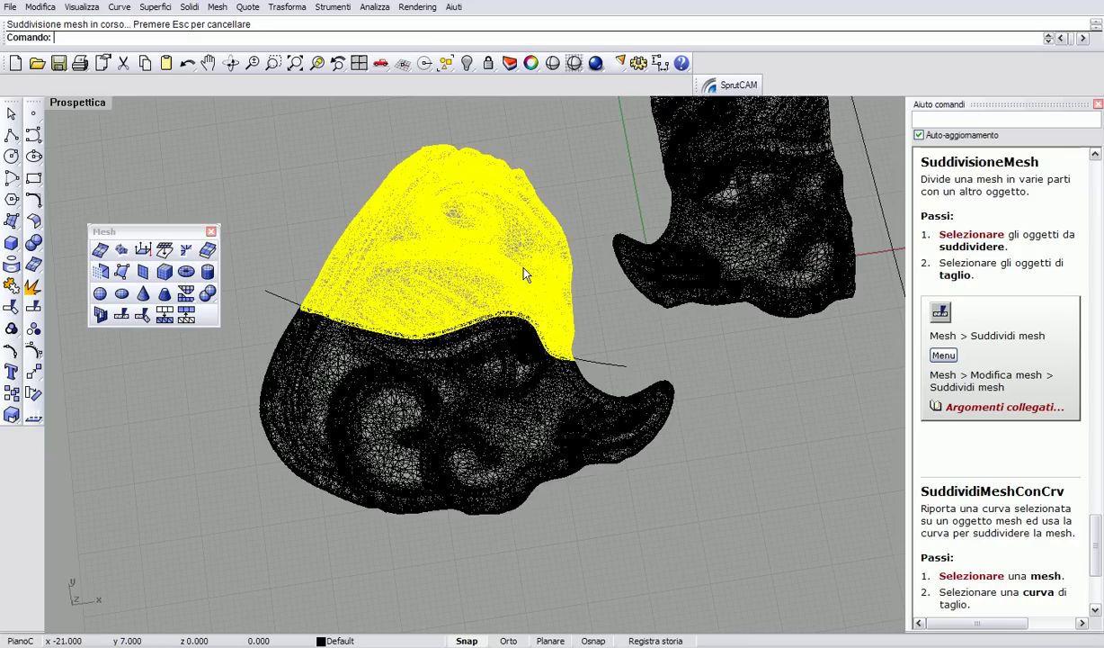
mouse_move(462, 272)
mouse_down()
mouse_move(469, 215)
mouse_move(468, 229)
mouse_up()
click(468, 229)
click(446, 402)
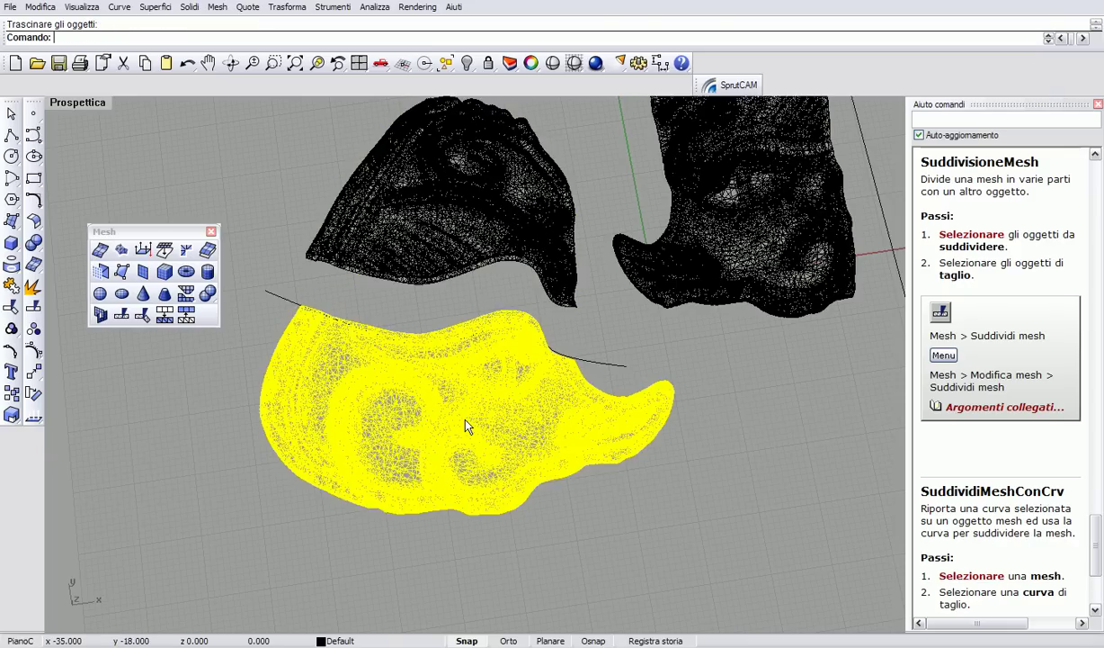
drag(463, 418, 456, 490)
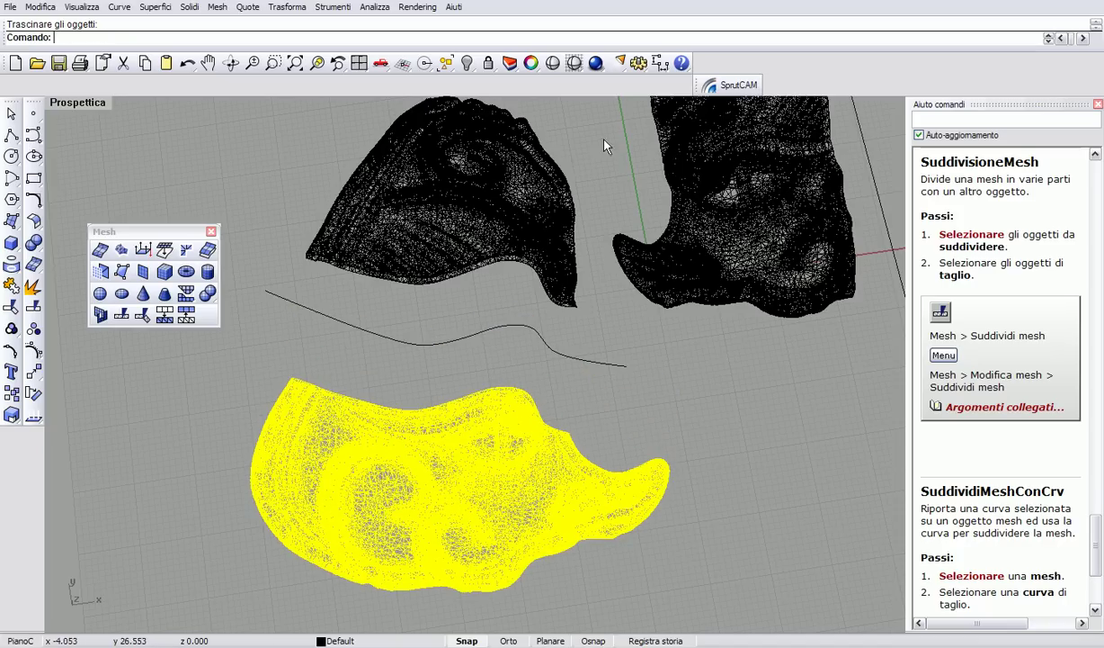
click(553, 64)
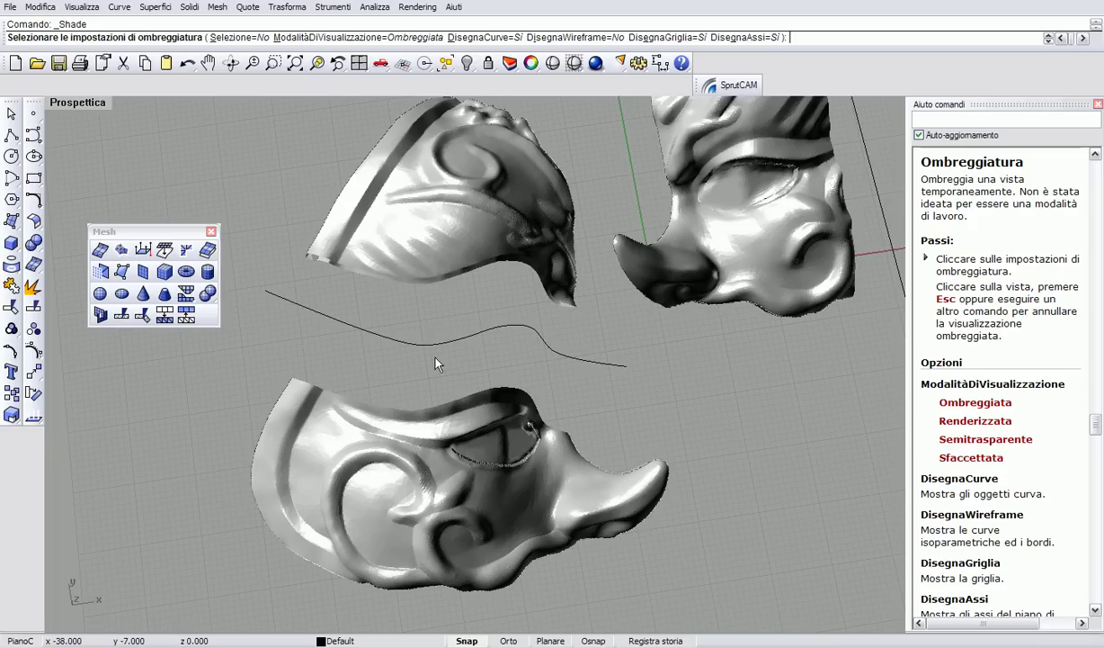
mouse_move(434, 360)
right_down()
mouse_move(476, 387)
mouse_move(384, 315)
mouse_move(513, 300)
right_up()
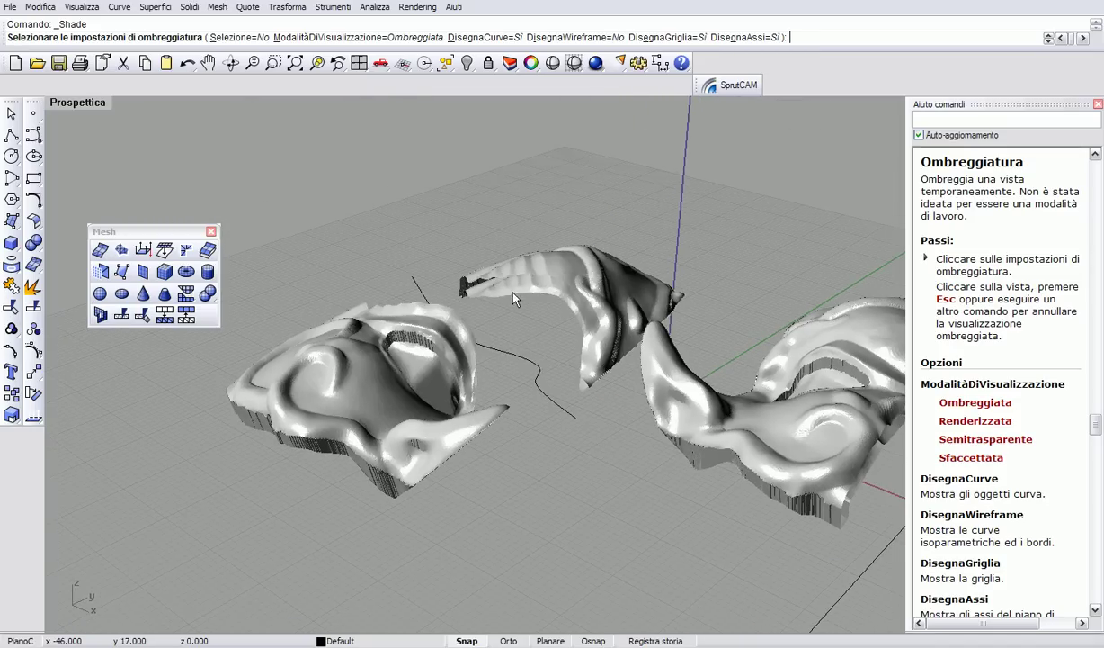
mouse_move(512, 276)
right_down()
mouse_move(588, 452)
mouse_move(666, 456)
right_up()
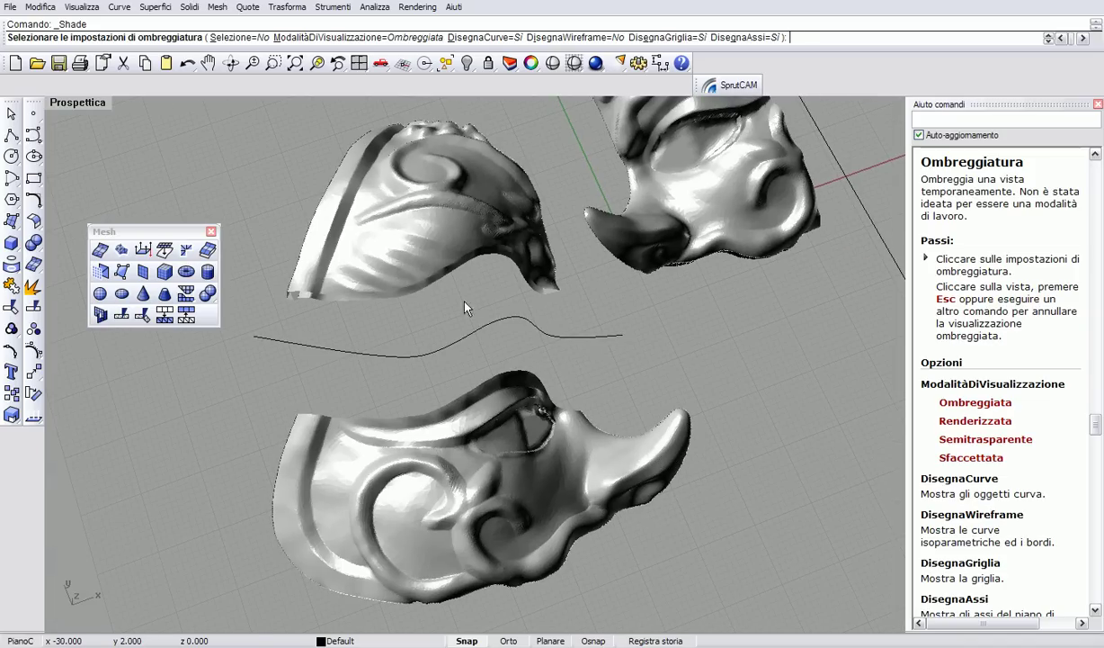